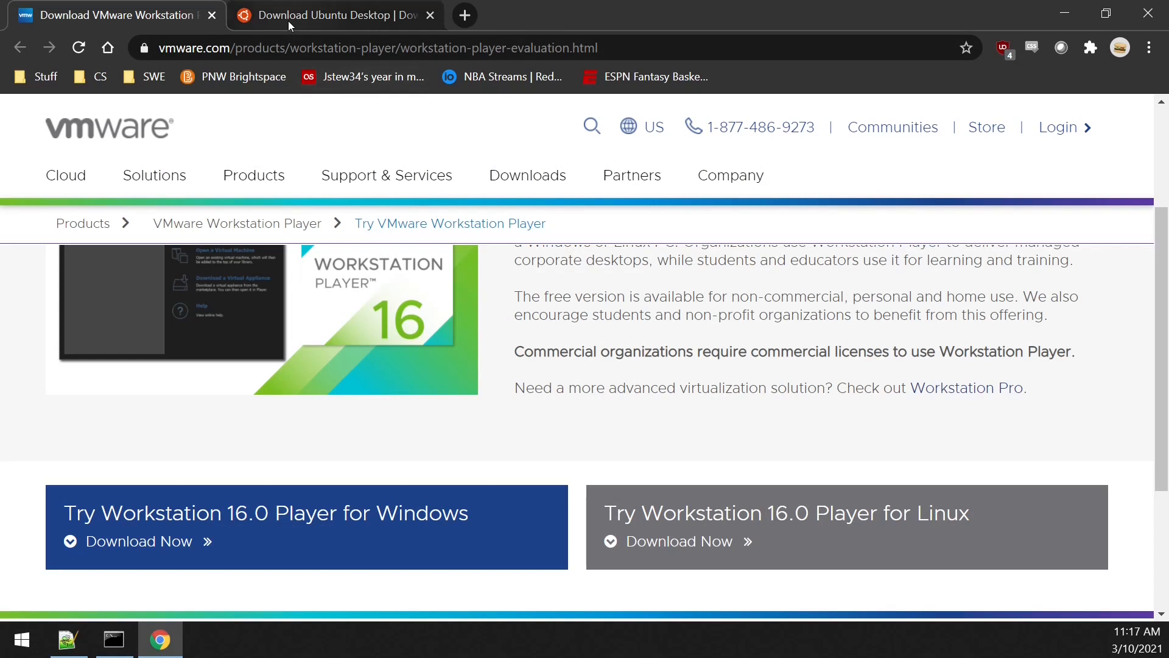
Step: Start downloading the Ubuntu 20.04.2.0 LTS desktop image from the Ubuntu download page
left_click(385, 18)
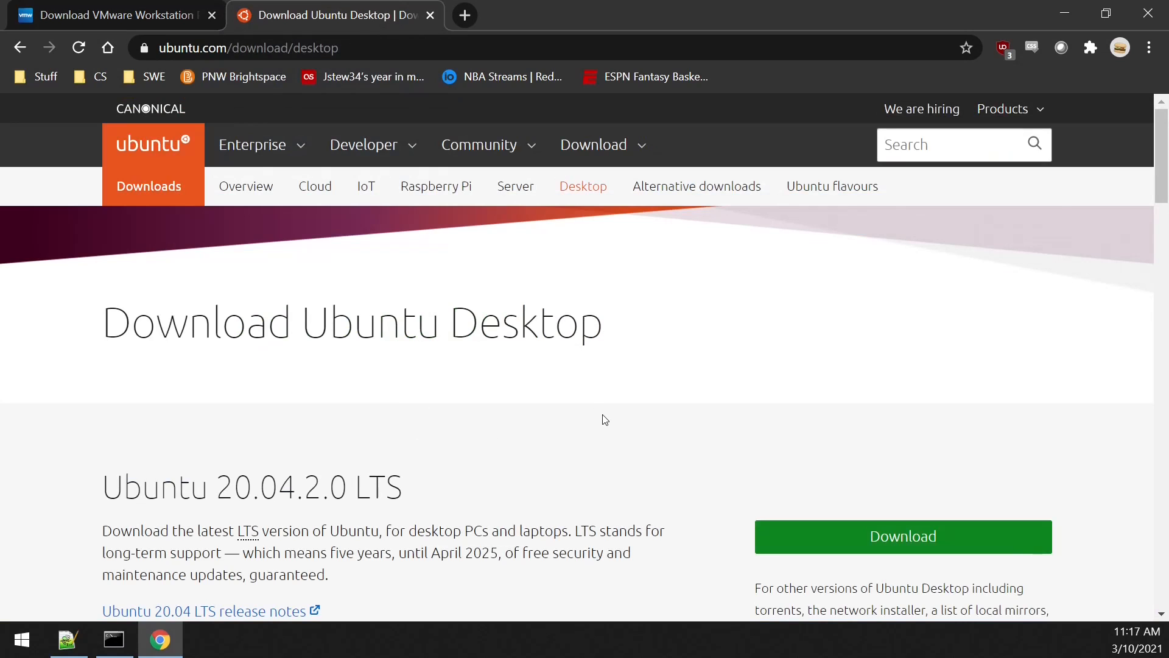
scroll(605, 422, "down", 1)
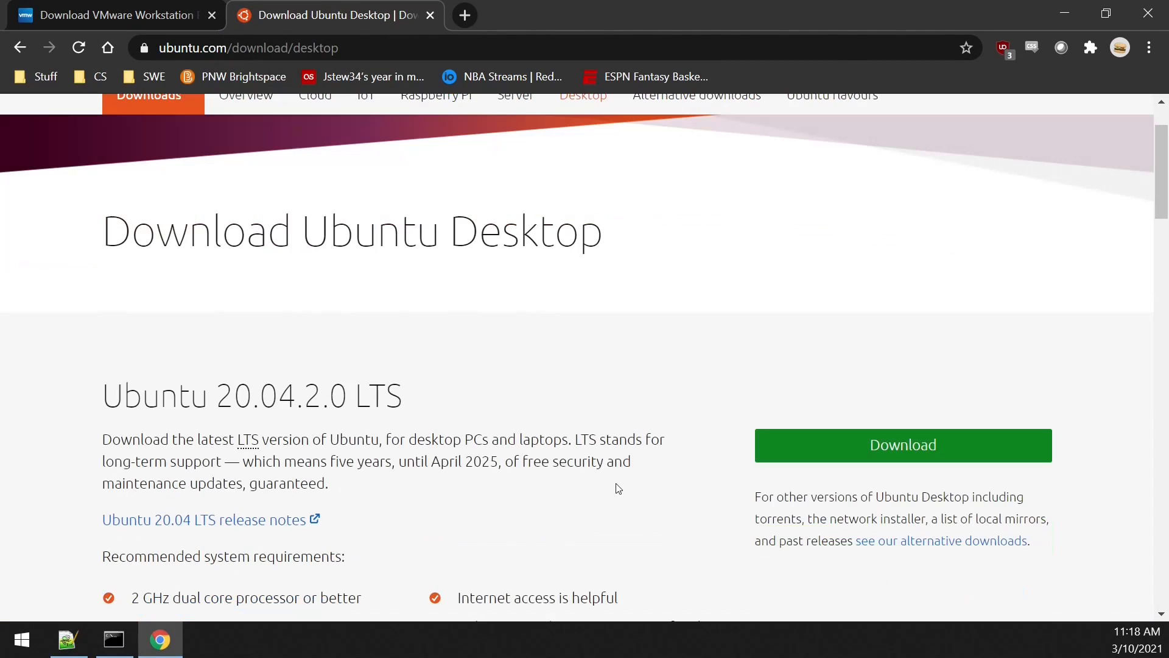
left_click(909, 451)
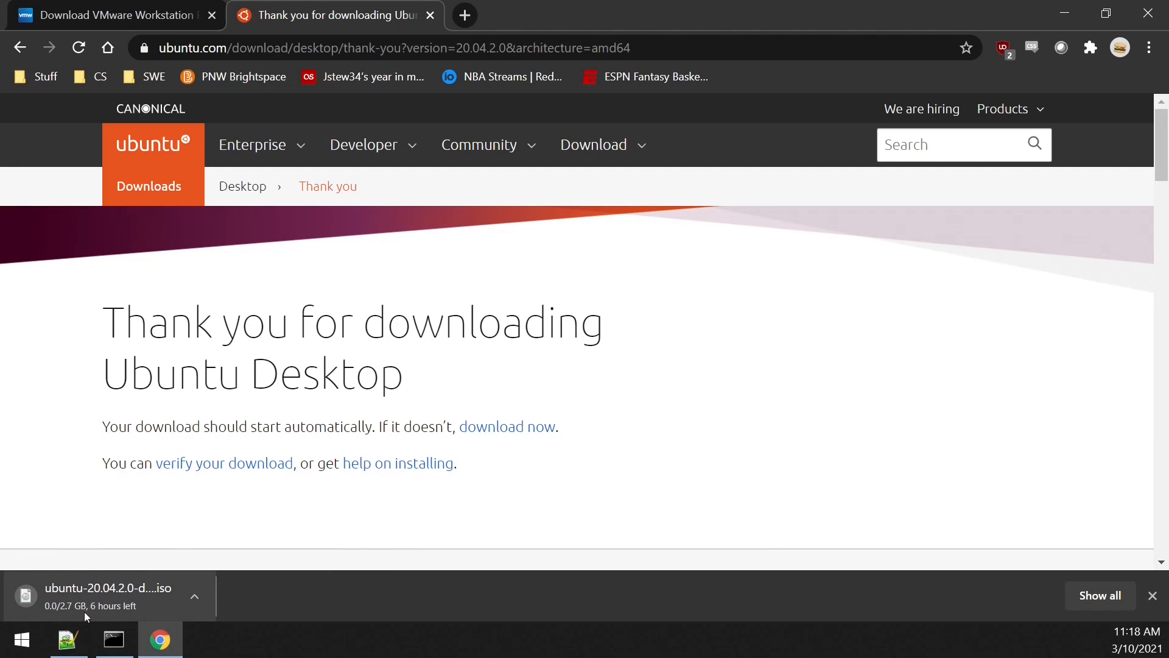
Step: Cancel the running Ubuntu ISO download and dismiss the browser's download bar
right_click(149, 586)
left_click(207, 570)
left_click(1152, 595)
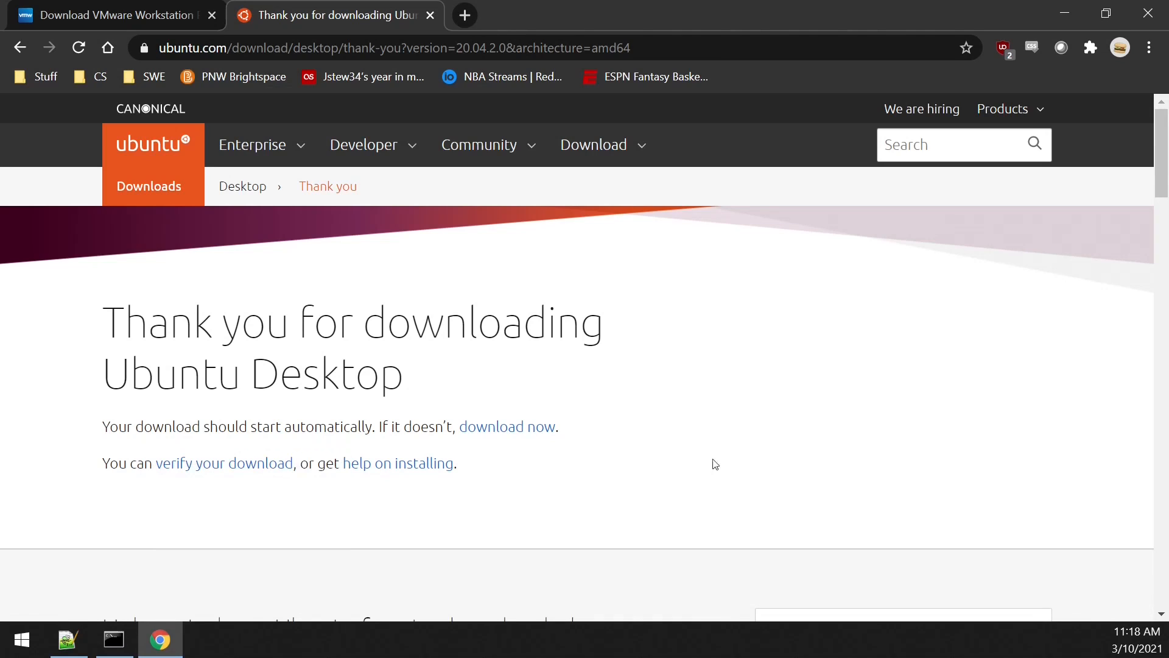
Step: Return to the VMware download page, then switch to VMware Workstation 16 Player and maximize its window
left_click(123, 13)
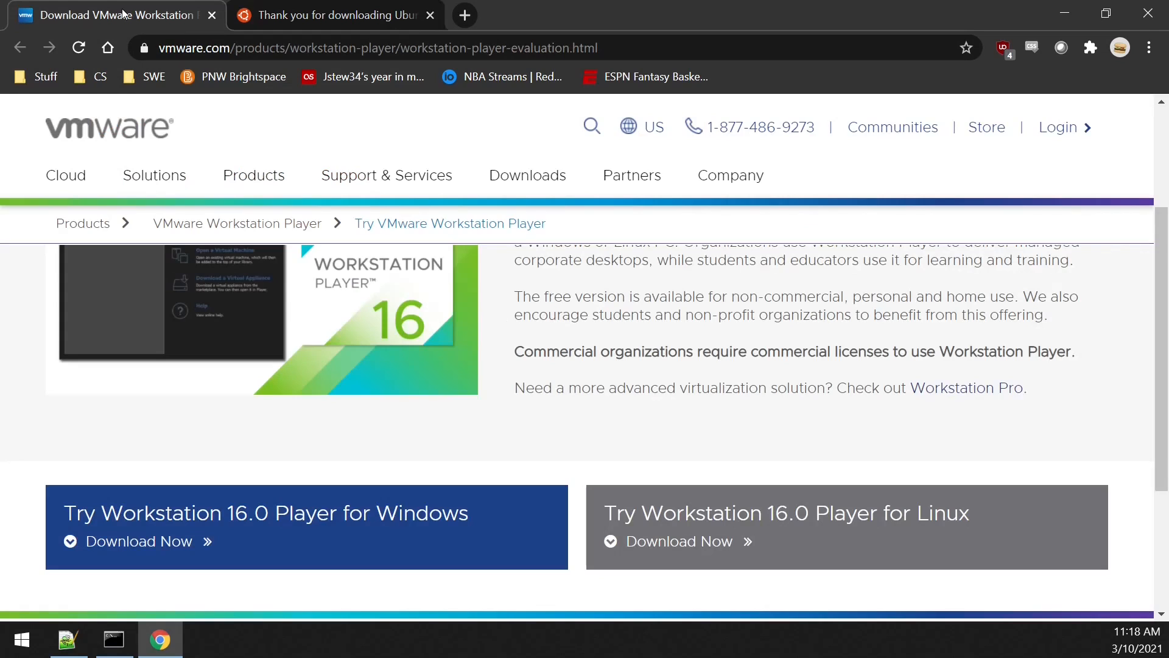
left_click(1066, 12)
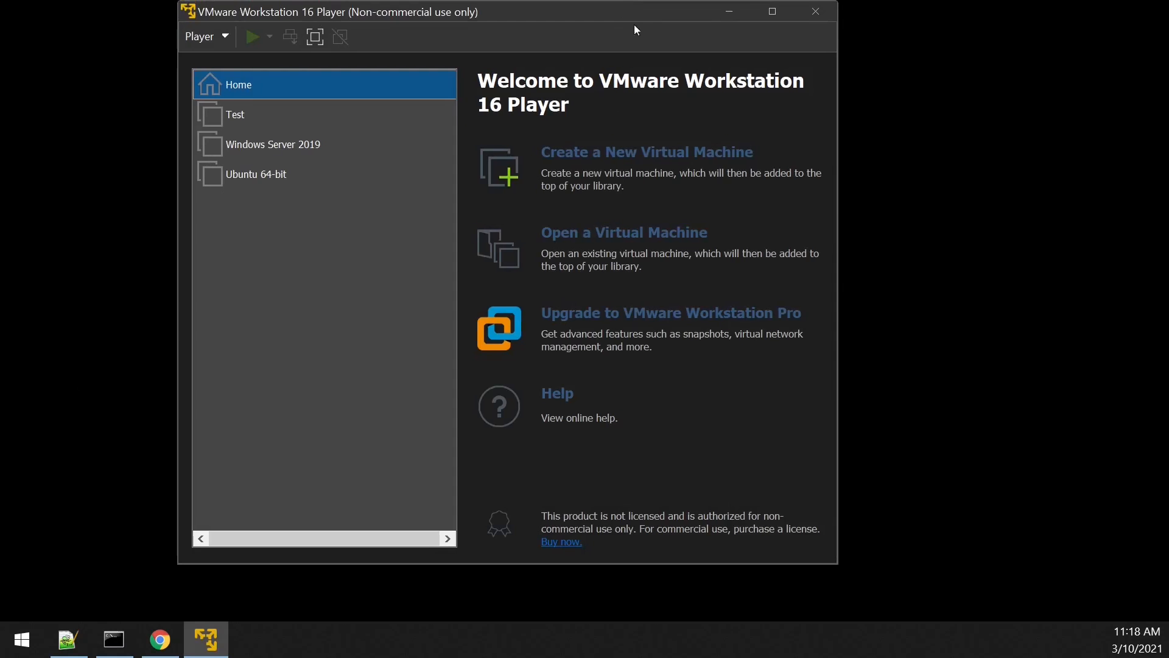
left_click(776, 19)
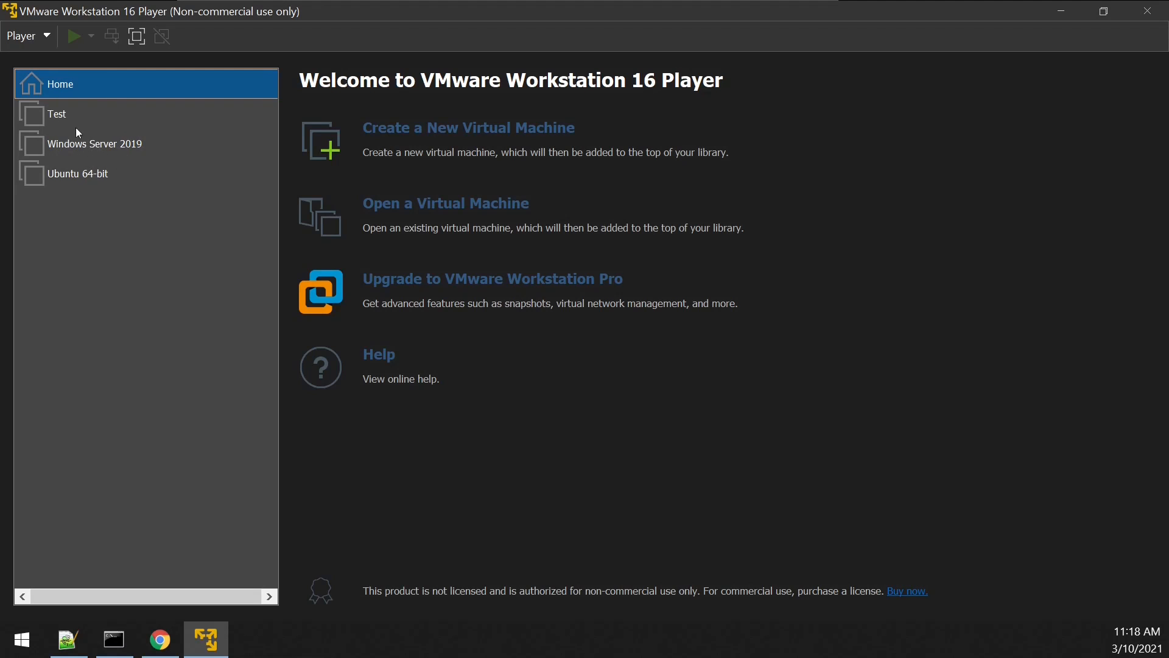
Step: Start a new virtual machine with the ubuntu-mate-20.04.1 desktop ISO as the installer disc image
left_click(451, 138)
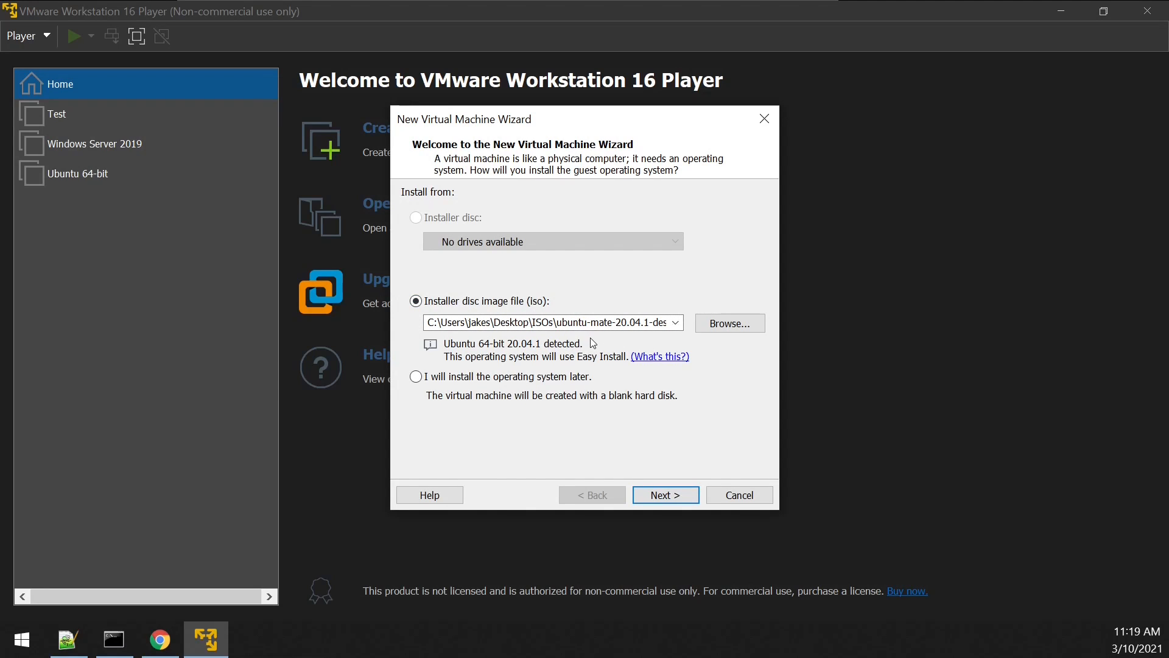
left_click(732, 330)
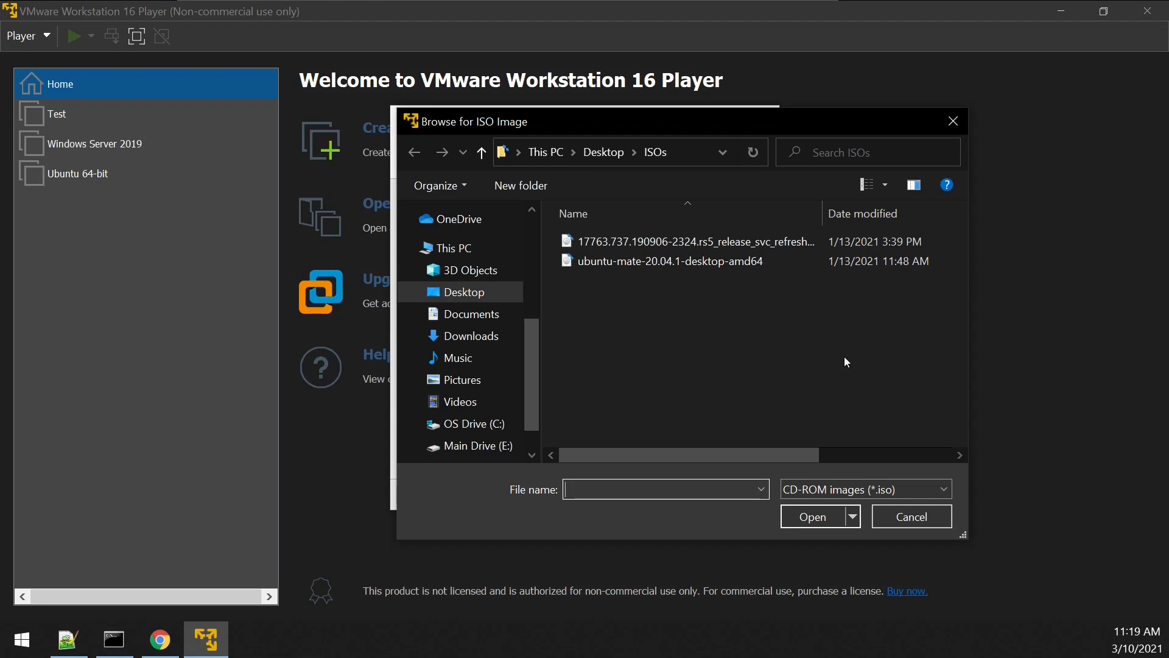
left_click(912, 517)
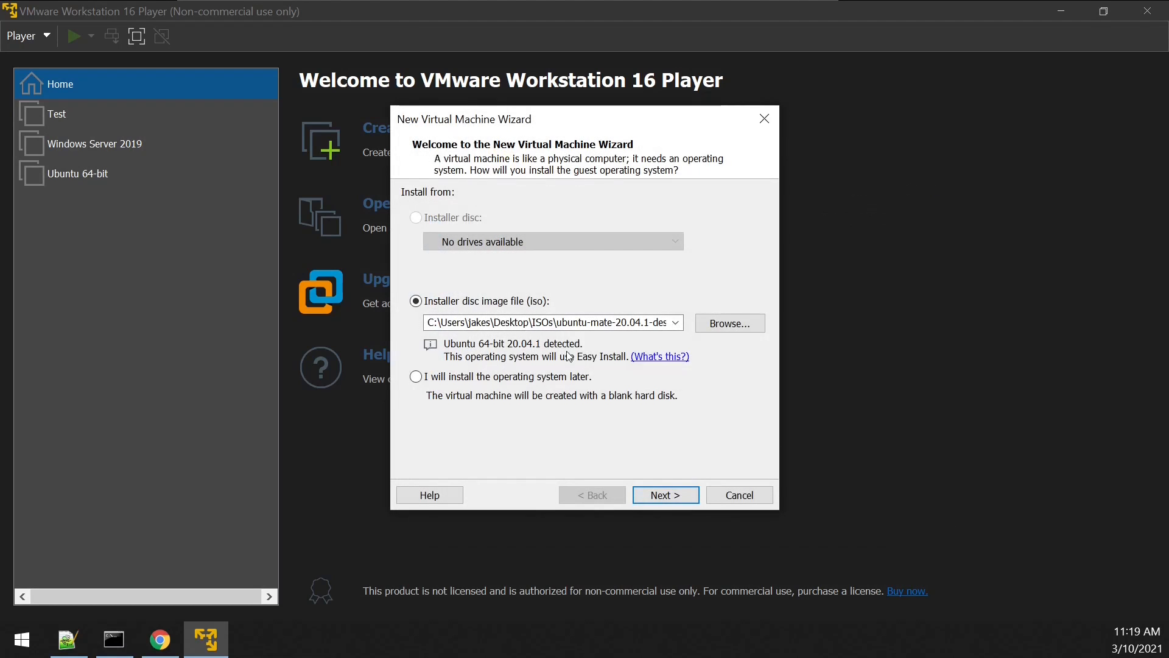
left_click(676, 496)
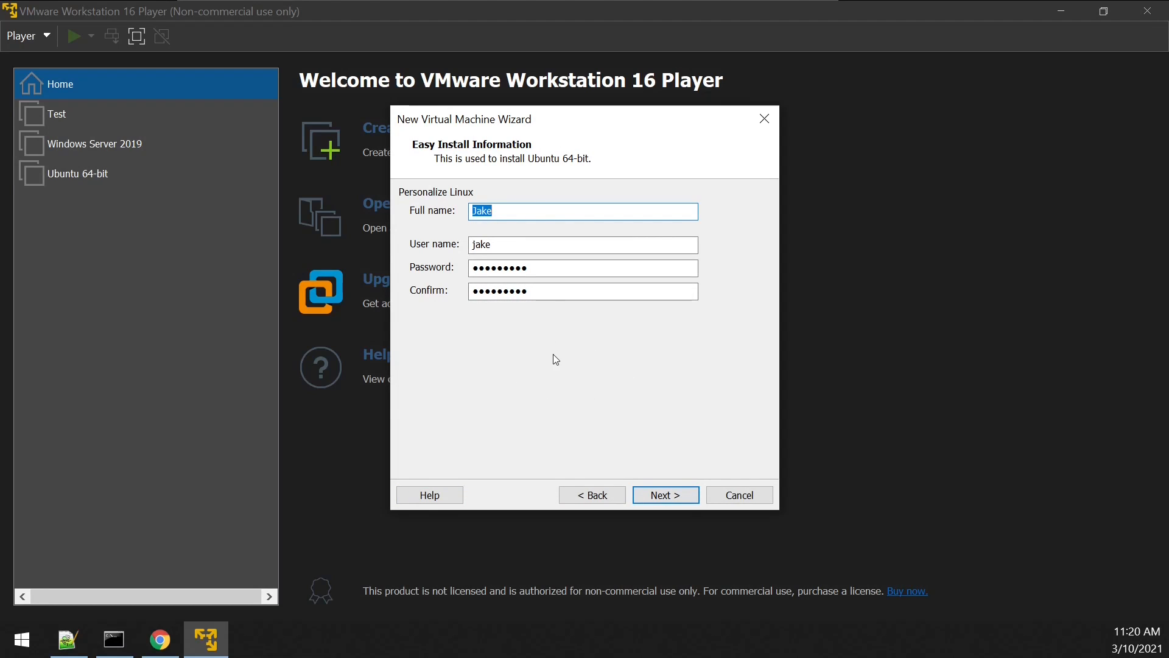
Step: Accept the account details and the virtual machine name Ubuntu 64-bit, and store its 20 GB virtual disk as a single file
left_click(677, 493)
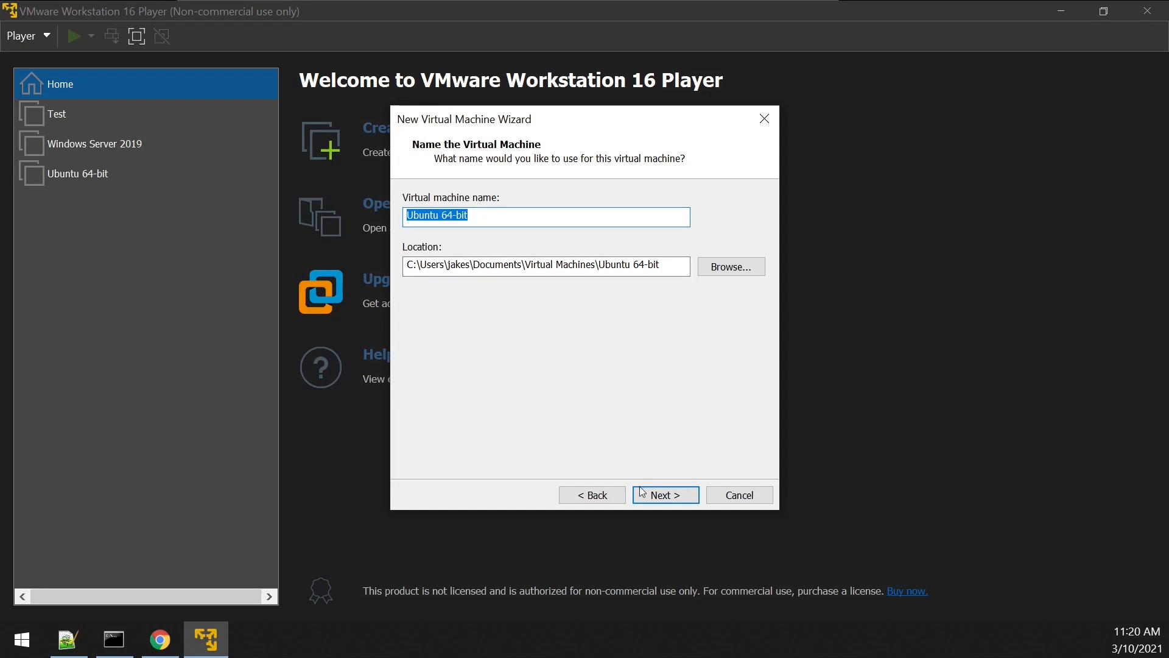
left_click(665, 494)
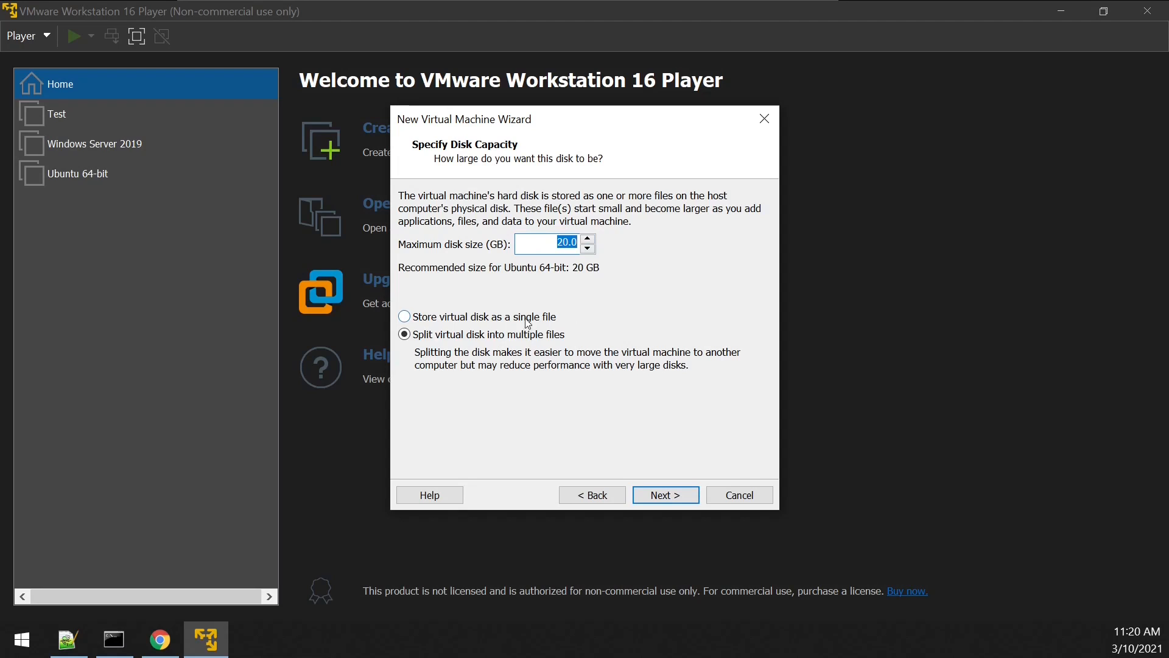
left_click(412, 318)
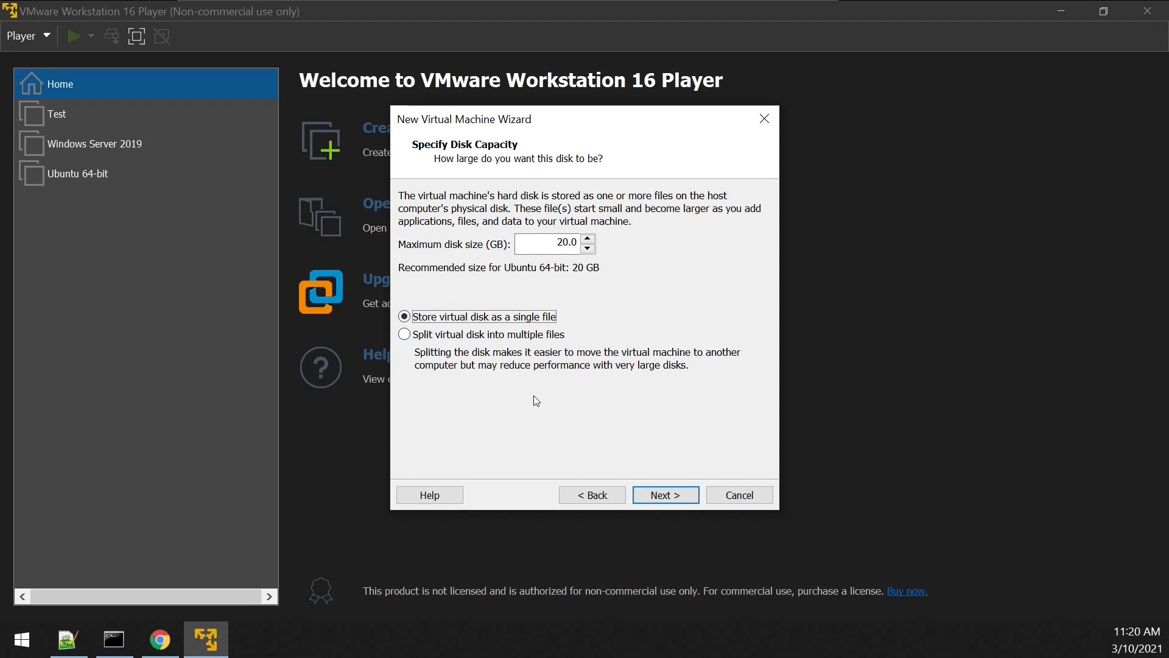
left_click(676, 494)
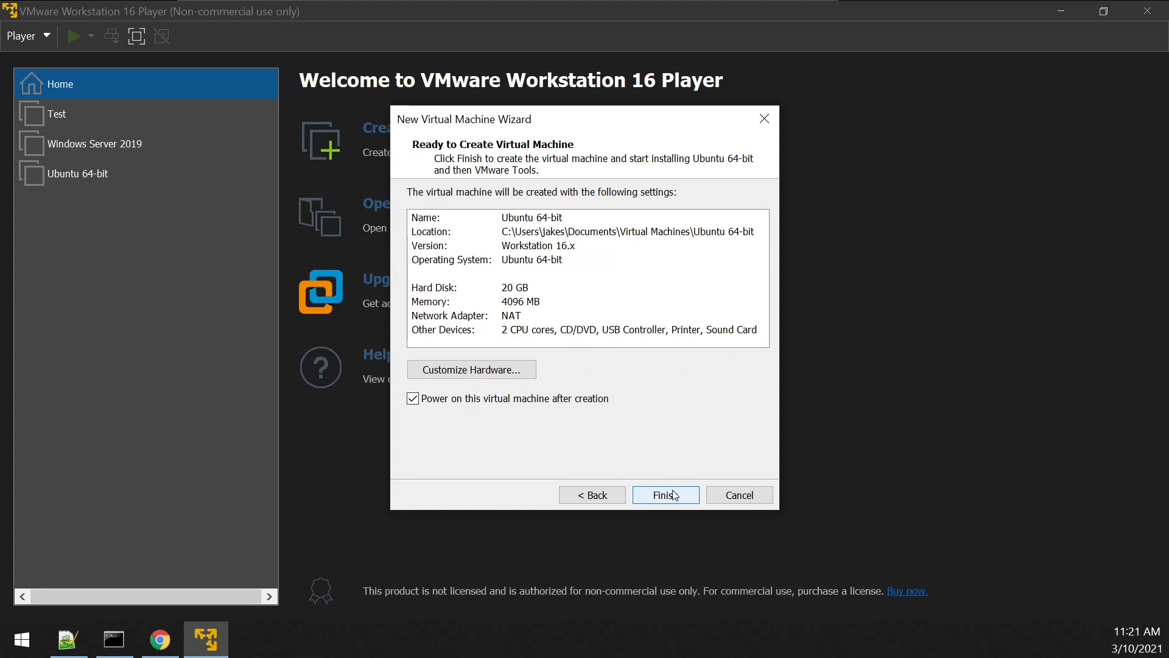
Step: Review the virtual machine's memory, processor core options, CD/DVD, network adapter, USB controller, printer and display settings
left_click(504, 371)
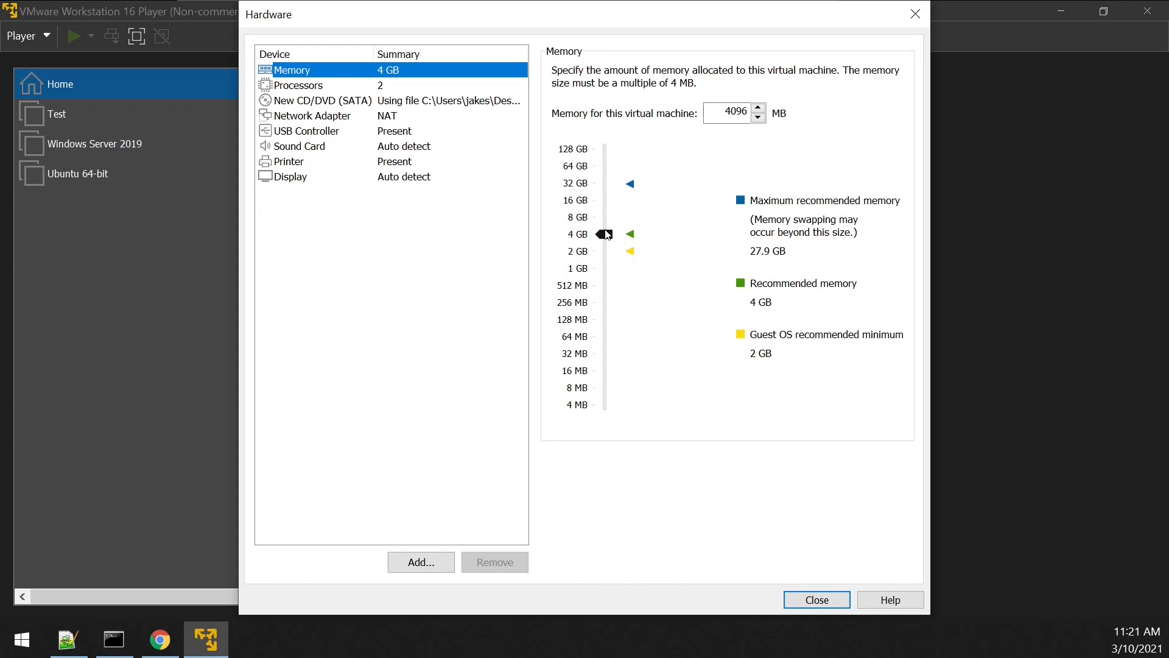
left_click(400, 87)
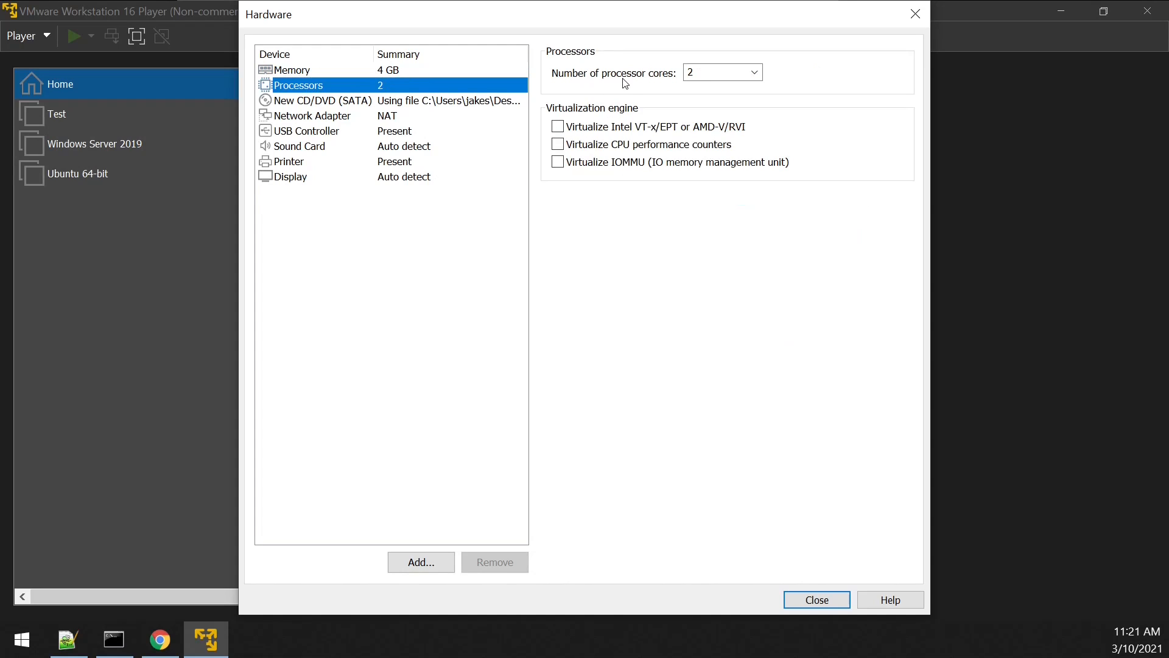
left_click(761, 71)
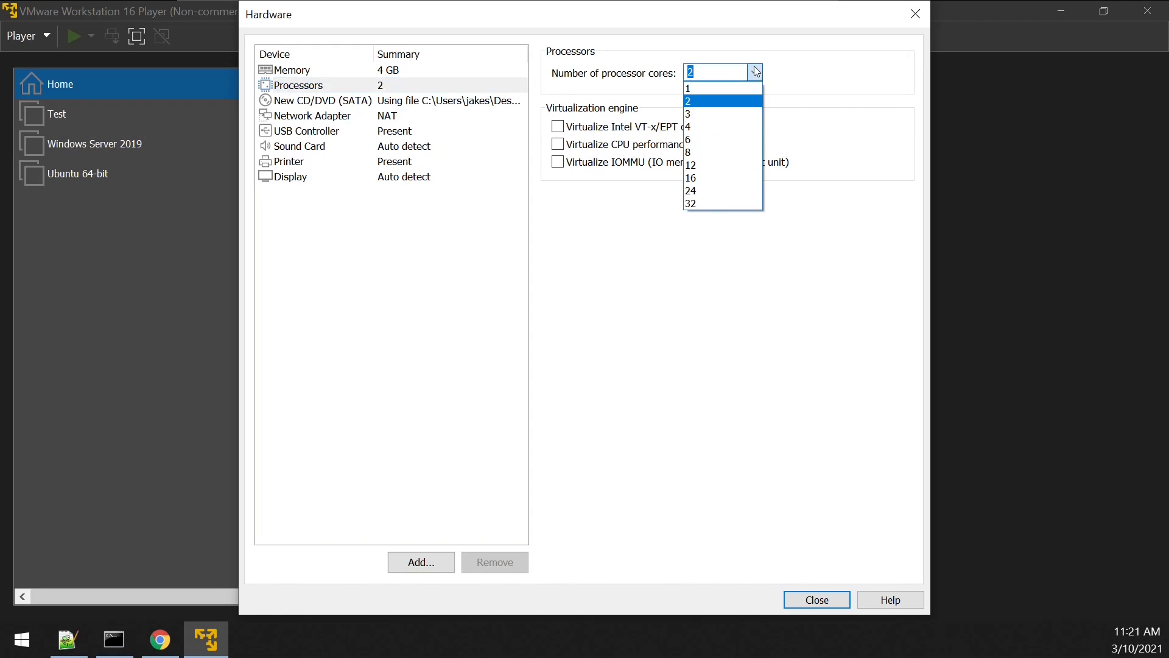
left_click(755, 73)
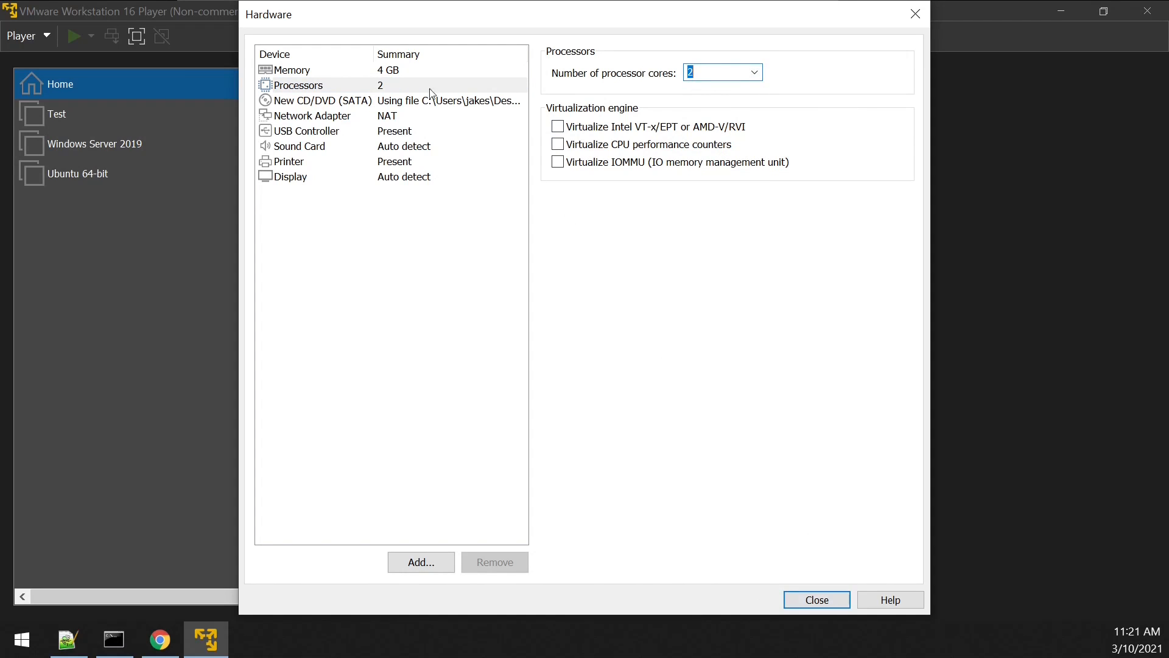
left_click(396, 99)
left_click(407, 115)
left_click(409, 131)
left_click(418, 161)
left_click(428, 177)
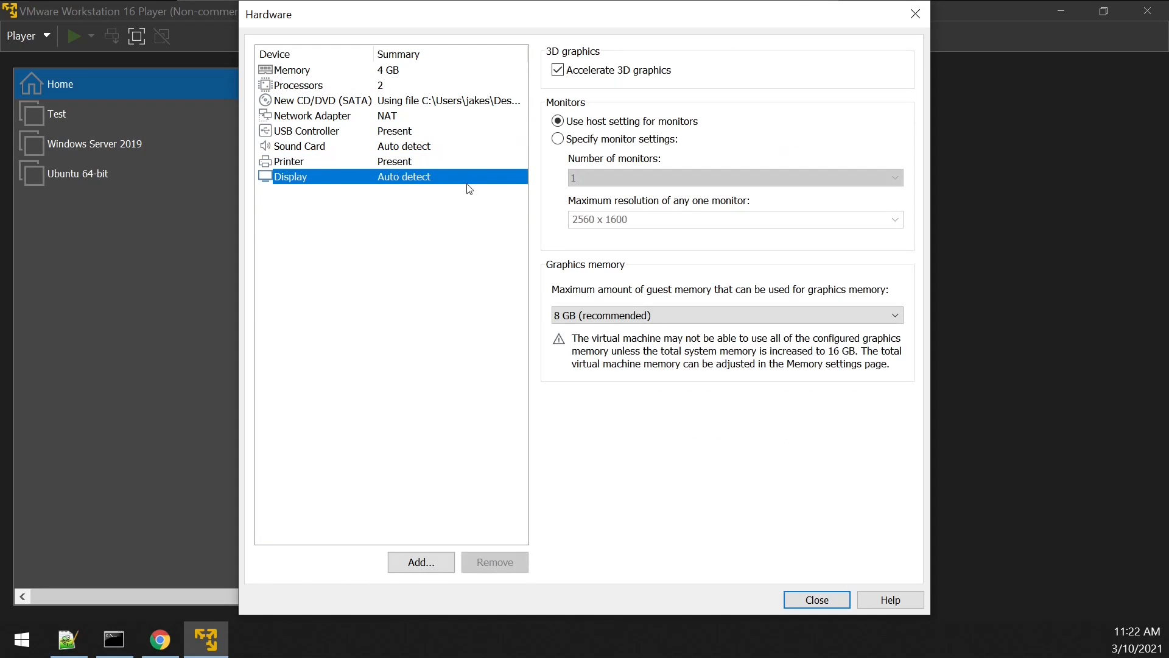
left_click(815, 600)
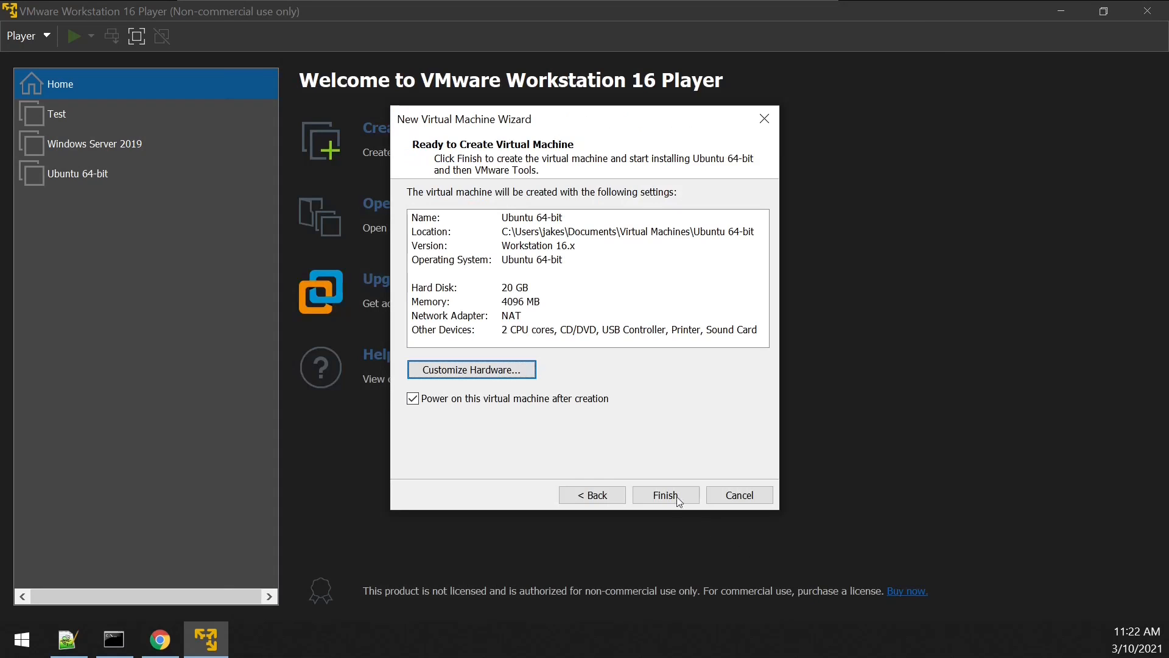
Step: Finish creating the virtual machine, let it power on and install Ubuntu, and sign in with the account password
left_click(665, 495)
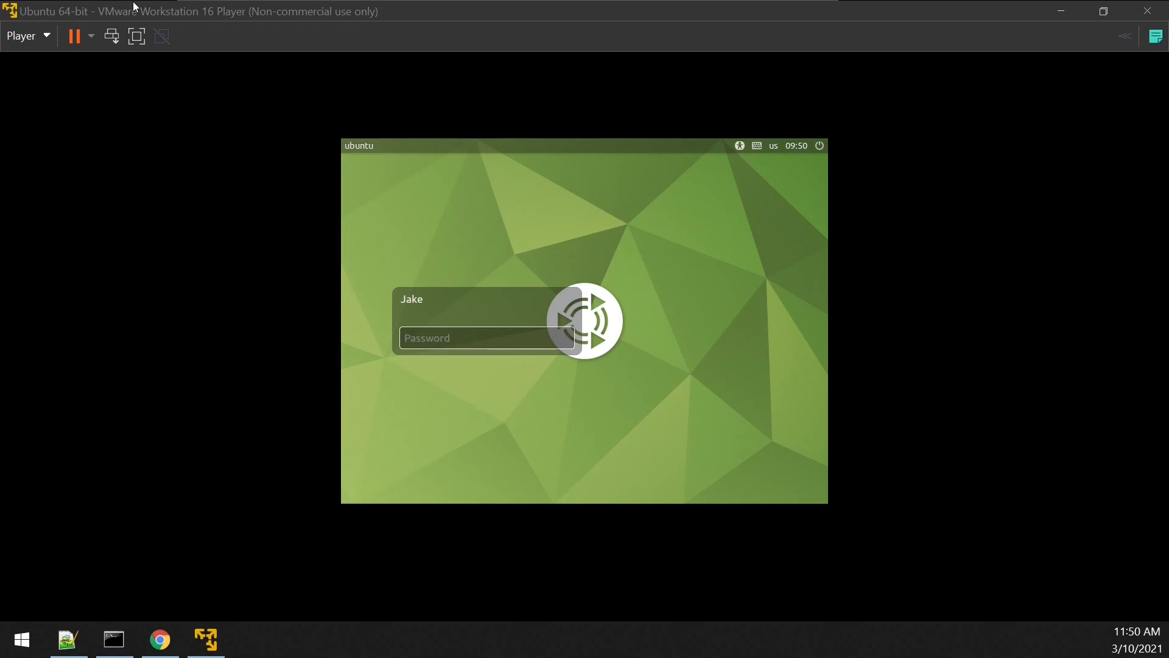
left_click(496, 300)
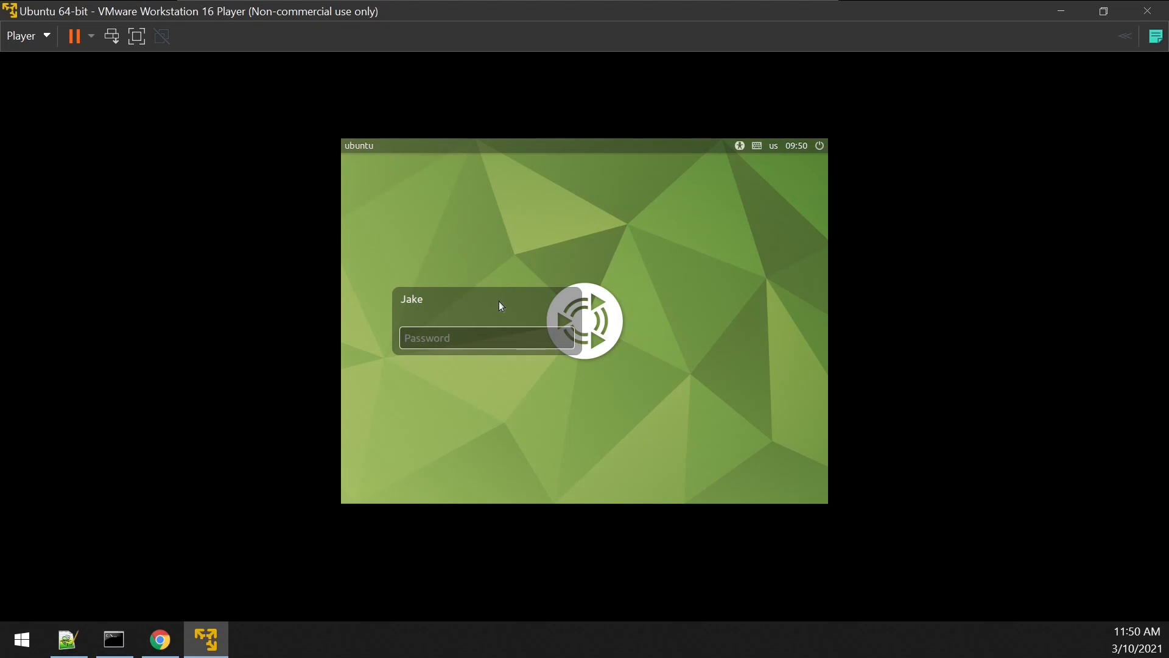
type("p")
key("Return")
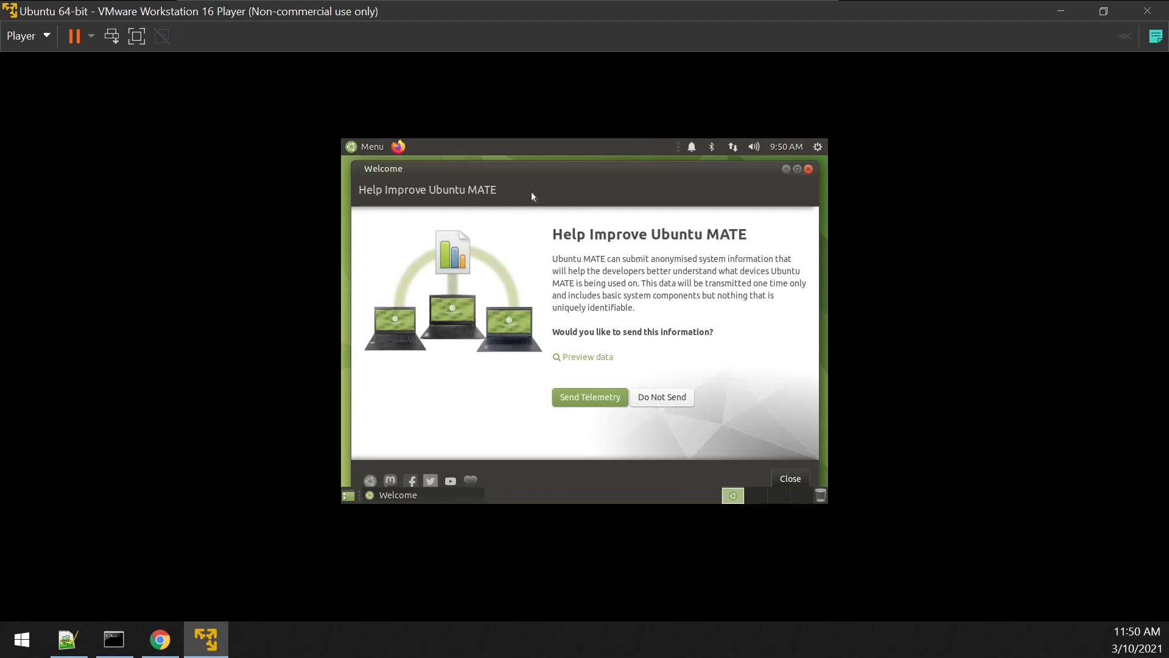
Step: Close the Ubuntu MATE Welcome window and launch Firefox inside the virtual machine
left_click(809, 169)
left_click(398, 148)
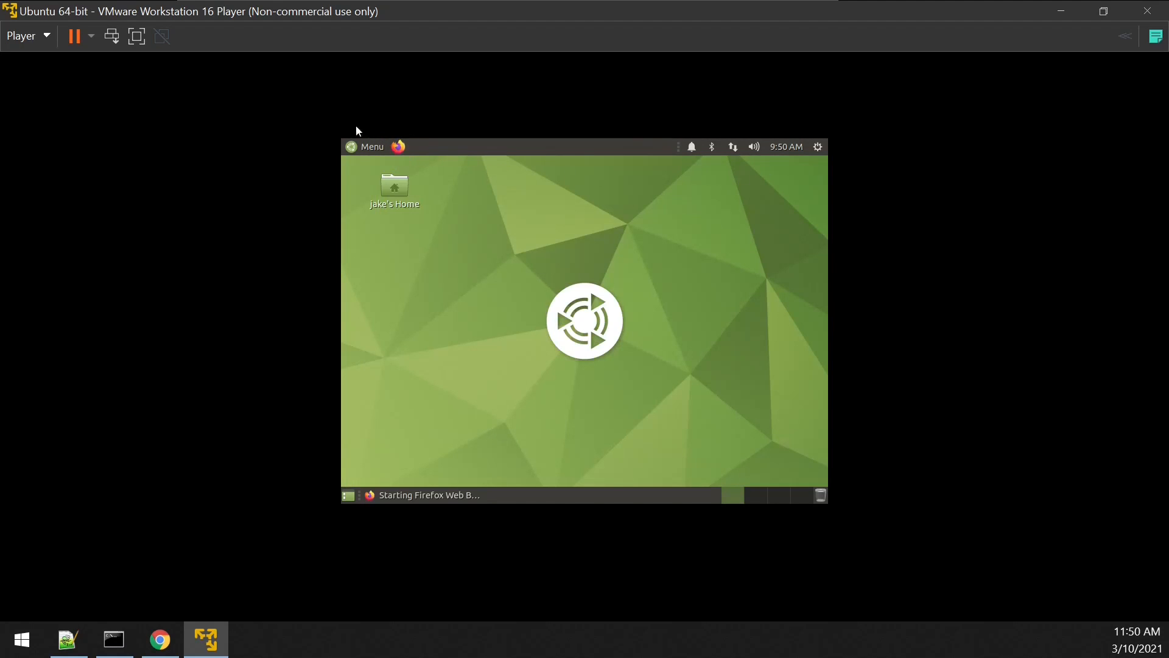